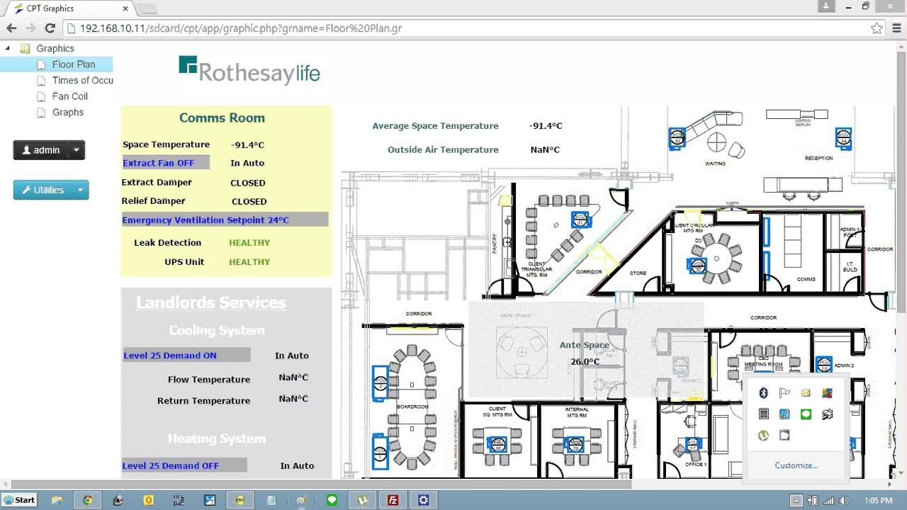
# Open the controller's app and graphics backup option, then cancel it without running a backup
pyautogui.click(80, 196)
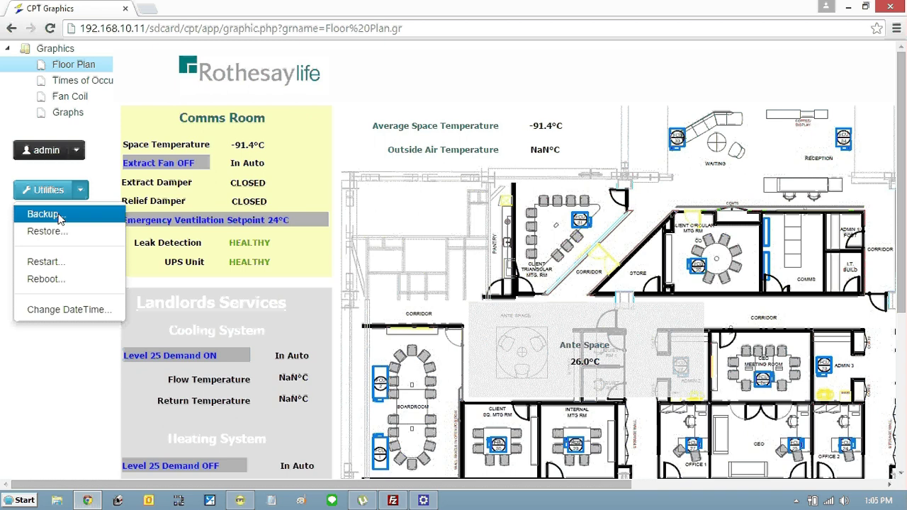
pyautogui.click(60, 216)
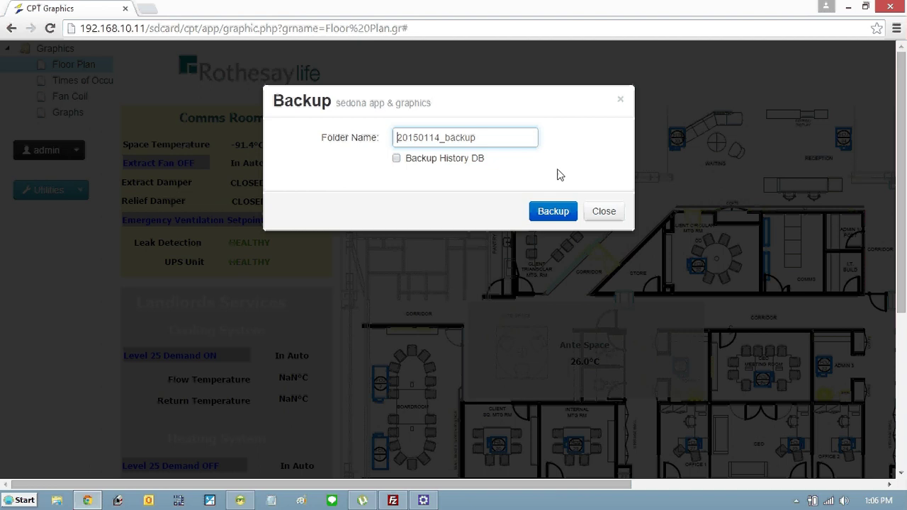
pyautogui.click(605, 211)
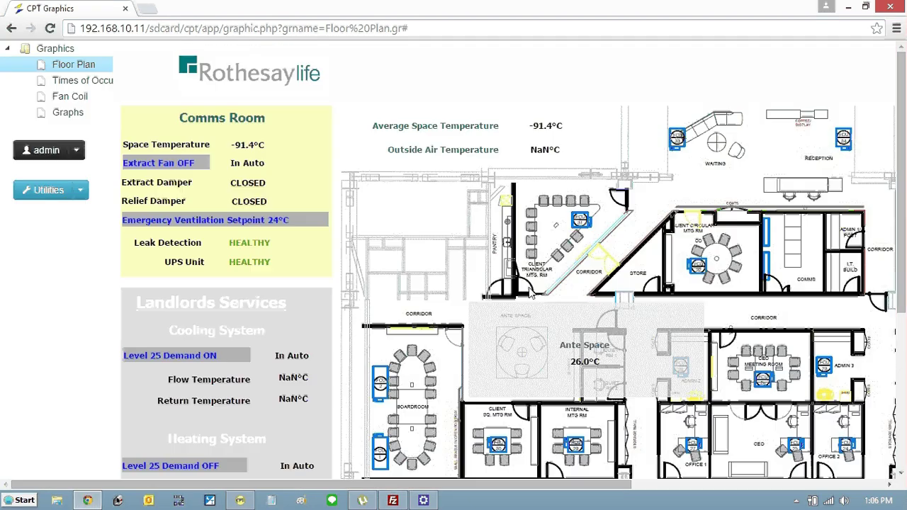
# In FileZilla, connect to the controller's SDCARD site from the Site Manager
pyautogui.click(393, 501)
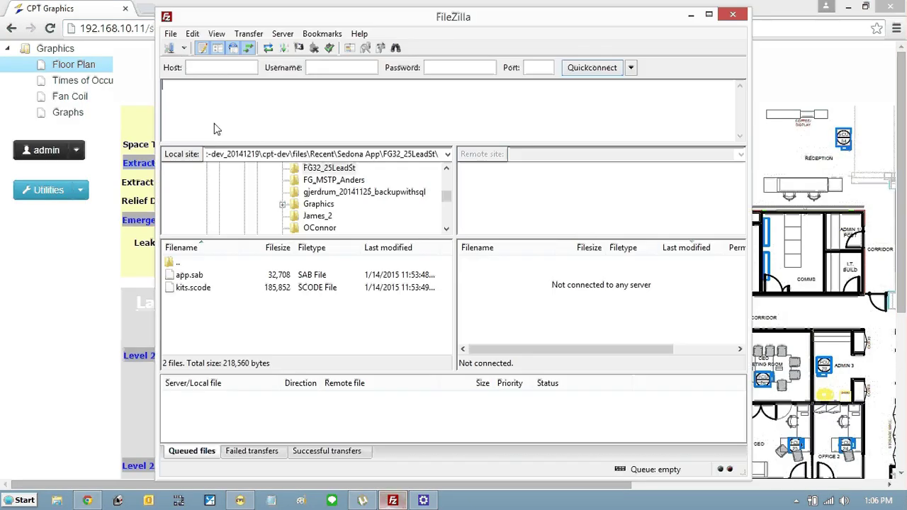
pyautogui.click(171, 34)
pyautogui.click(167, 51)
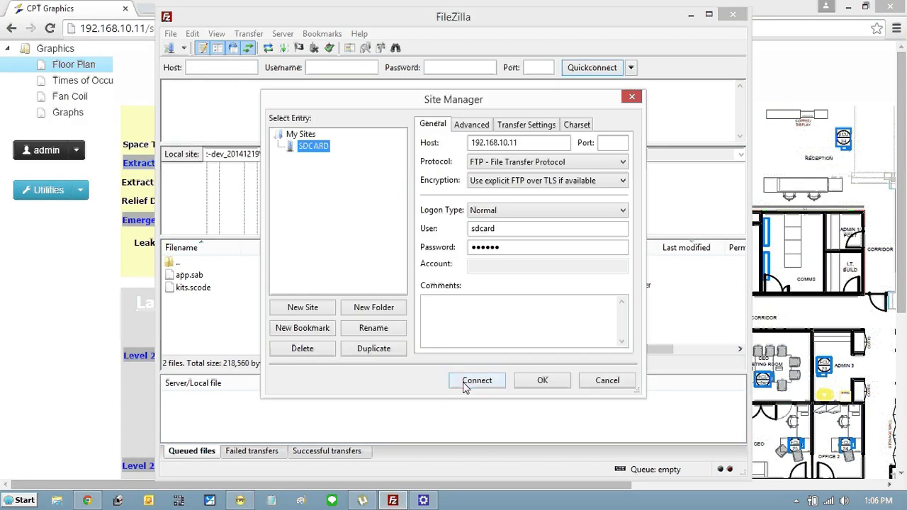
pyautogui.click(465, 385)
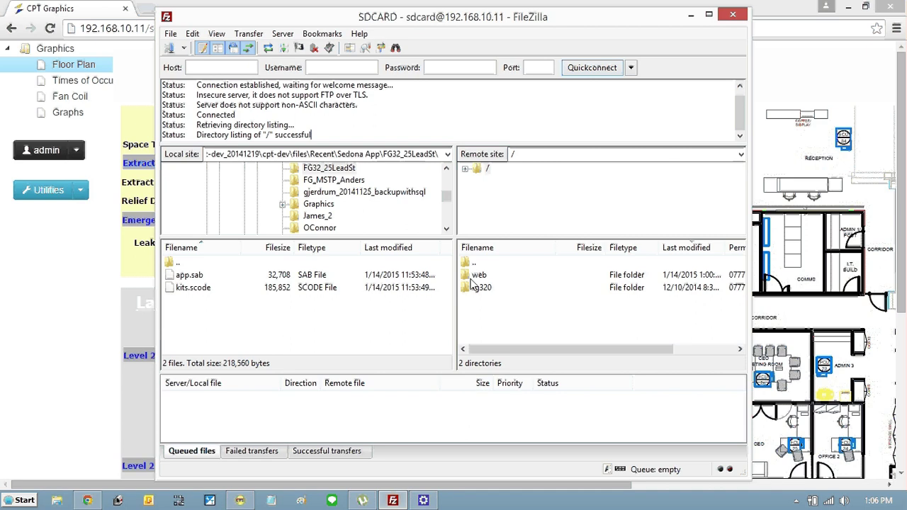
# Open the remote web folder, sort by filename ascending, and open cpt-backups
pyautogui.doubleClick(476, 275)
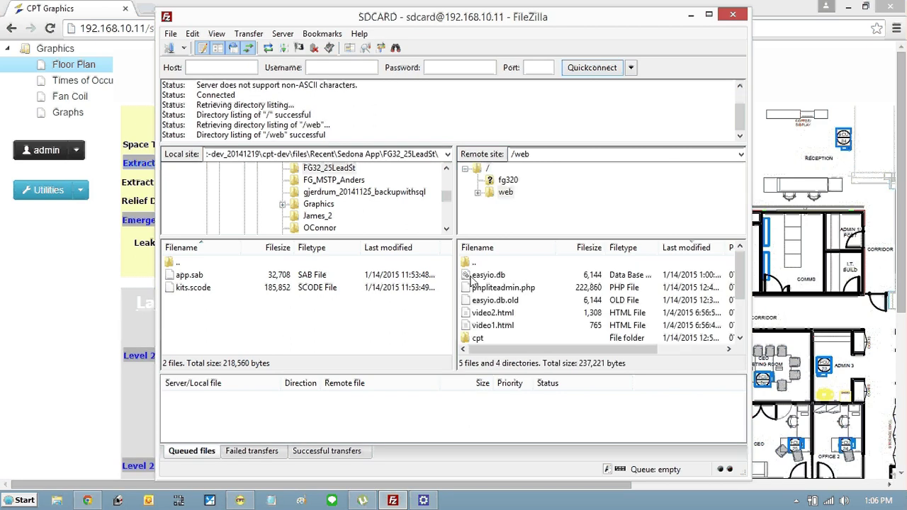
pyautogui.click(475, 250)
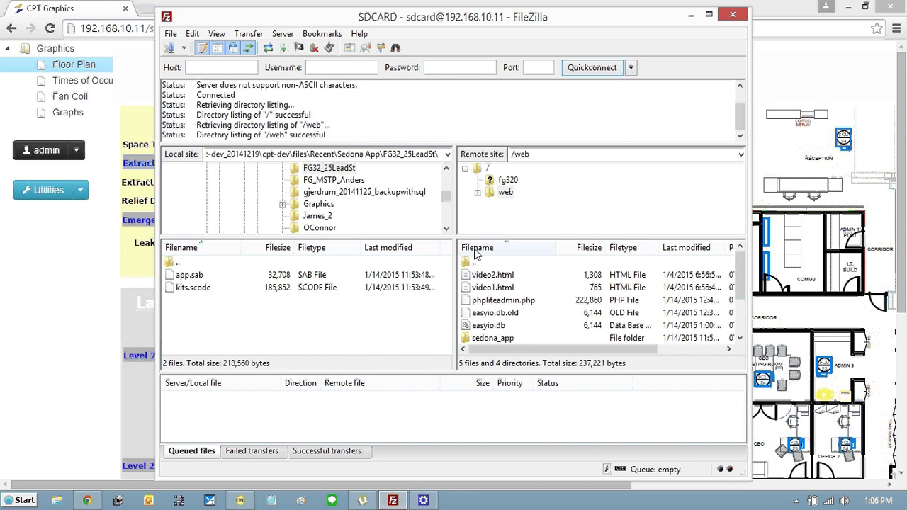
pyautogui.click(476, 253)
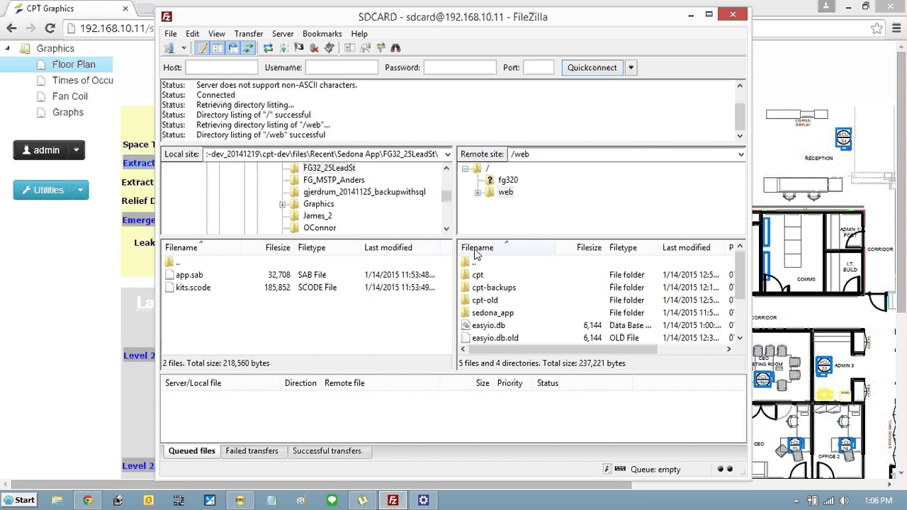
pyautogui.doubleClick(480, 290)
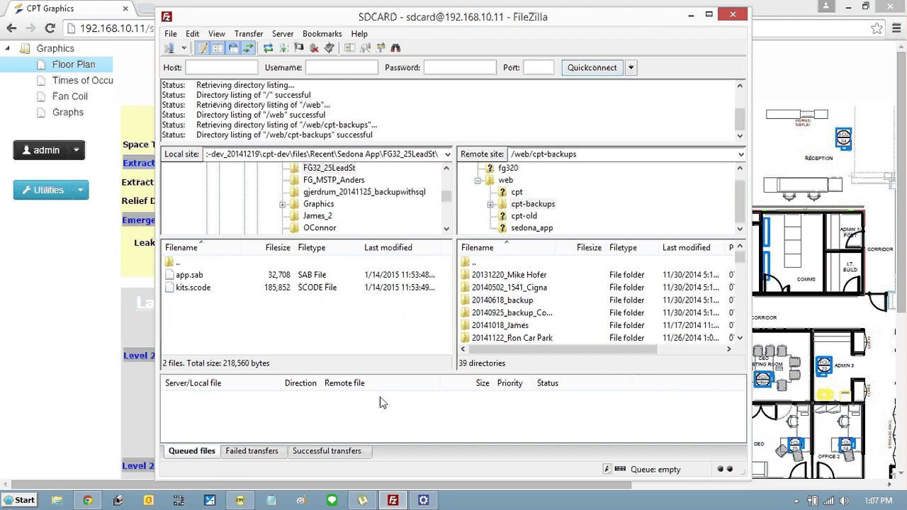
# Bring CPT Tools forward on the Alarmas page and check its version in Help > About
pyautogui.click(240, 500)
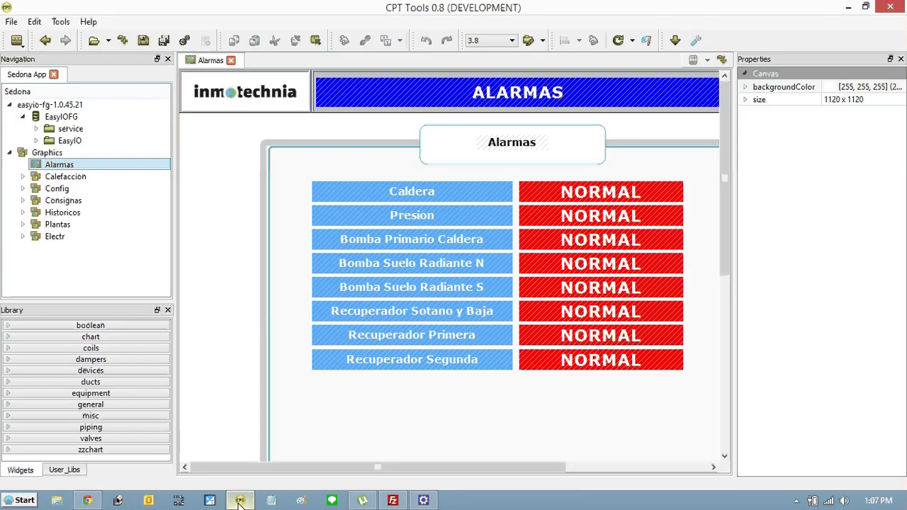
pyautogui.click(88, 22)
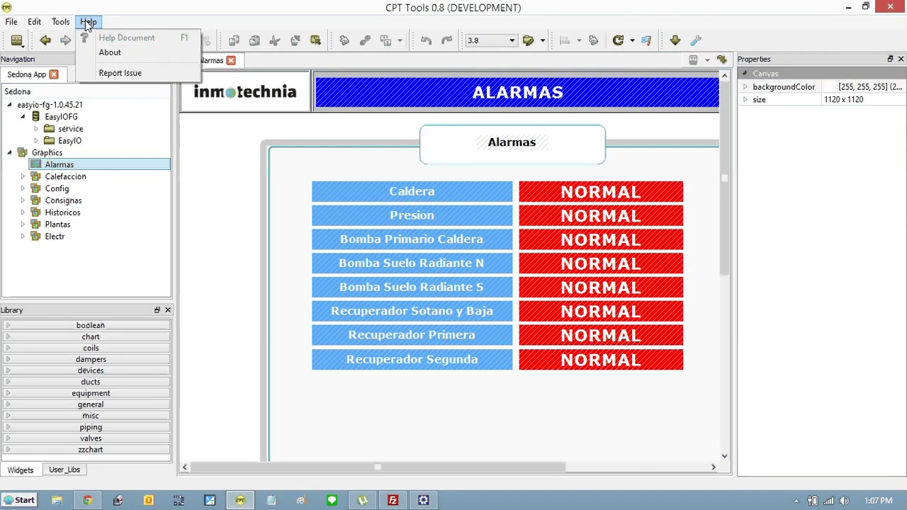
pyautogui.click(108, 53)
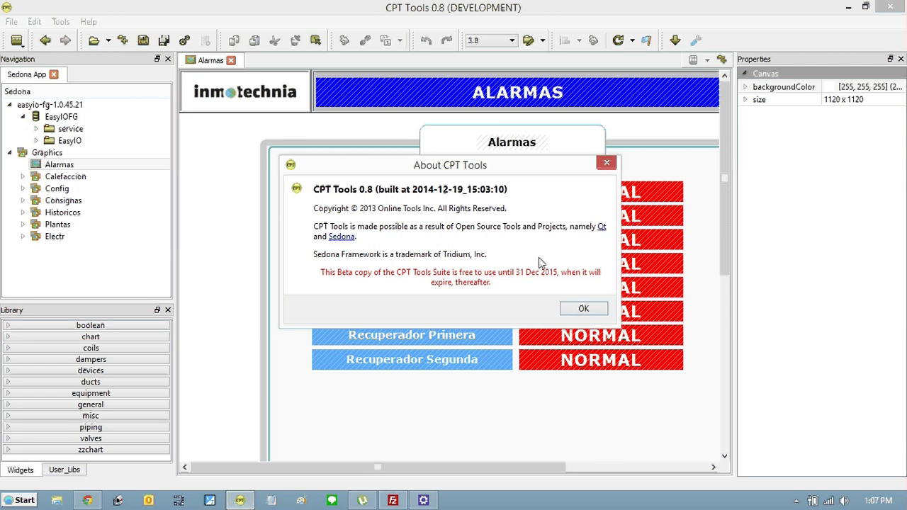
pyautogui.click(606, 167)
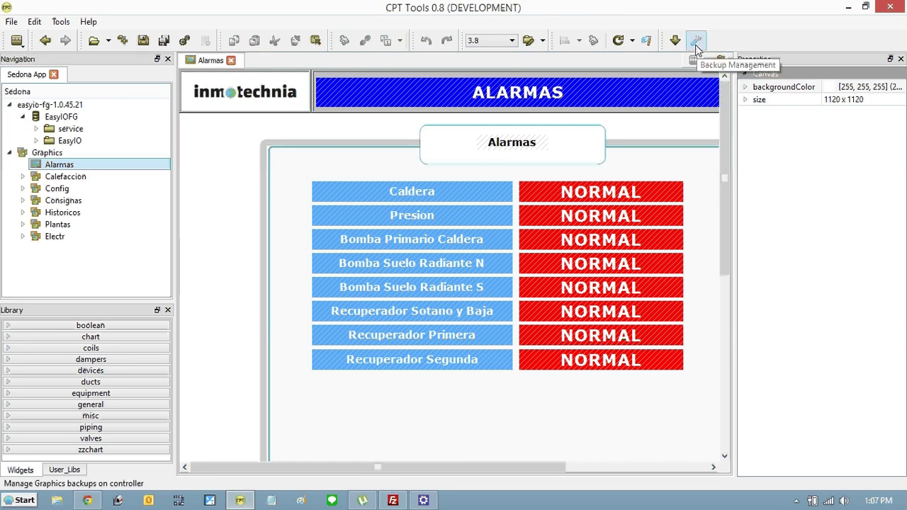
# Open Tools > Backup Management, accept the Graphics FTP details, and select the MikeComin backup
pyautogui.click(60, 21)
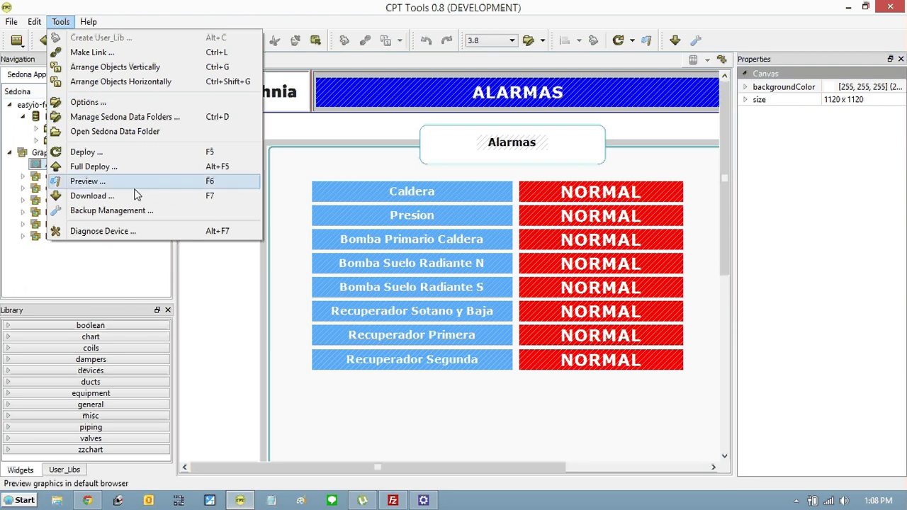
pyautogui.click(696, 43)
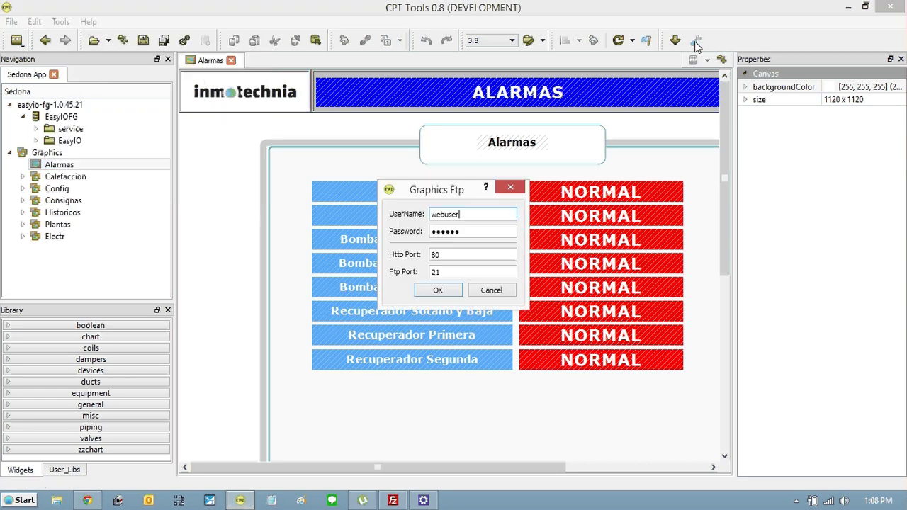
pyautogui.click(439, 291)
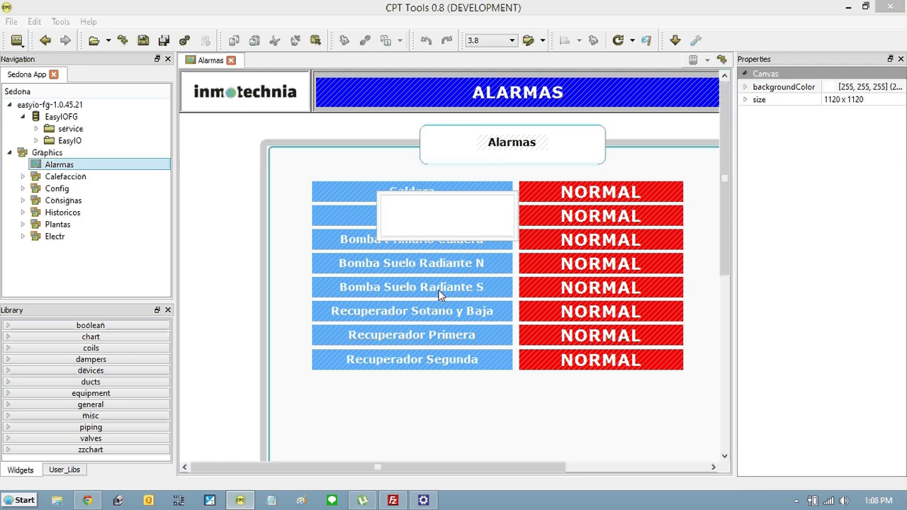
pyautogui.click(436, 286)
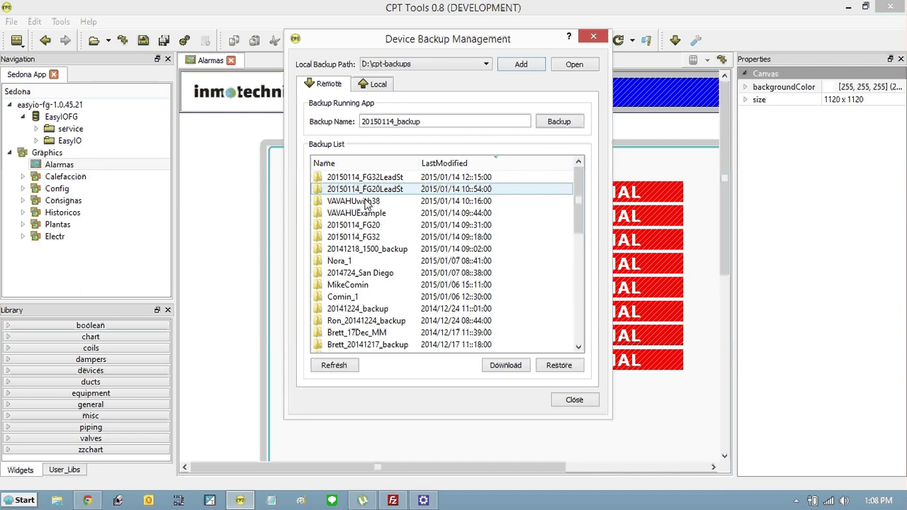
# Glance at Local backups, then restore the controller from the remote VAVAHUwith38 backup, confirming Yes
pyautogui.click(376, 84)
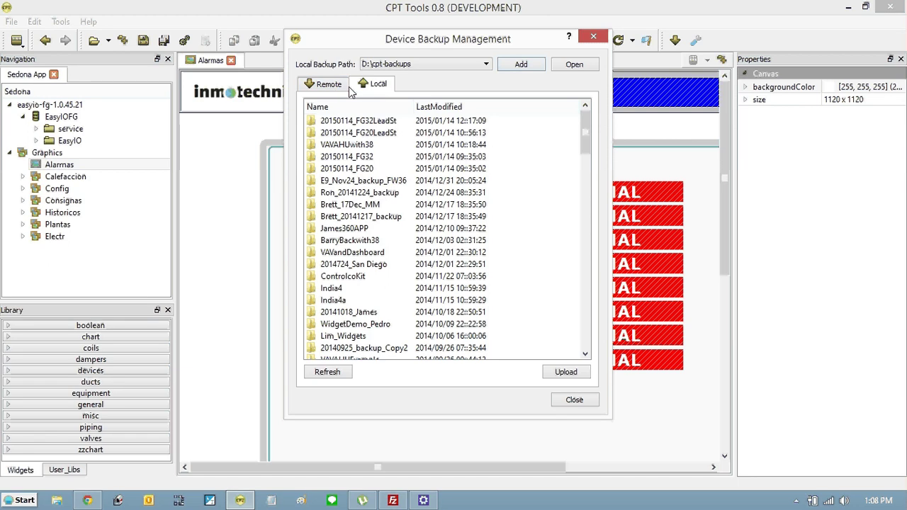
pyautogui.click(327, 88)
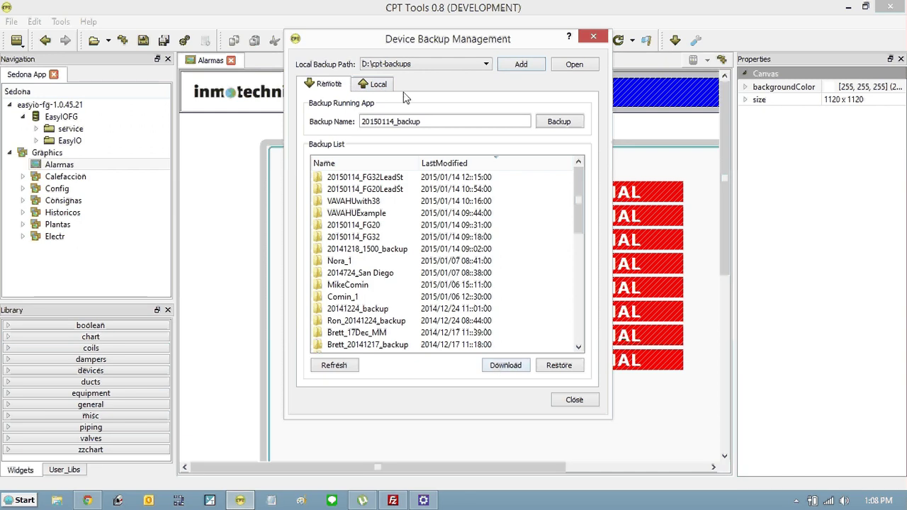
pyautogui.click(348, 202)
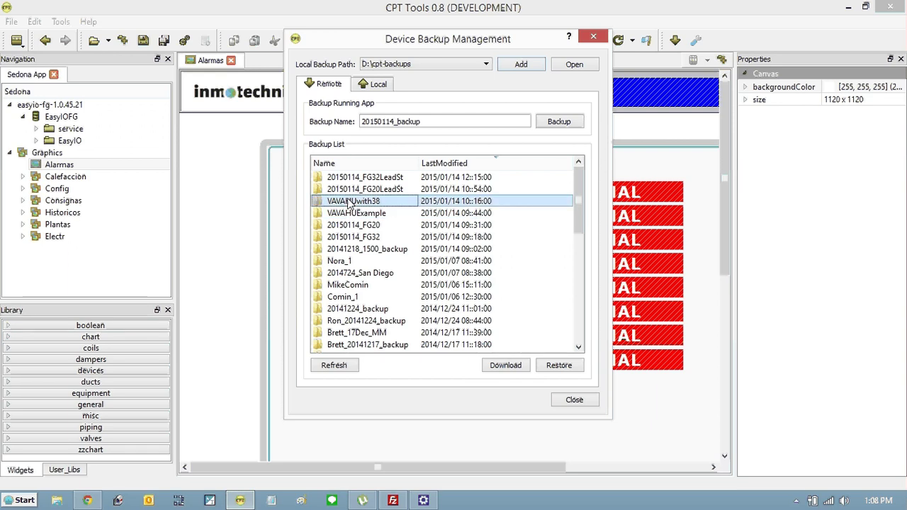
pyautogui.click(565, 365)
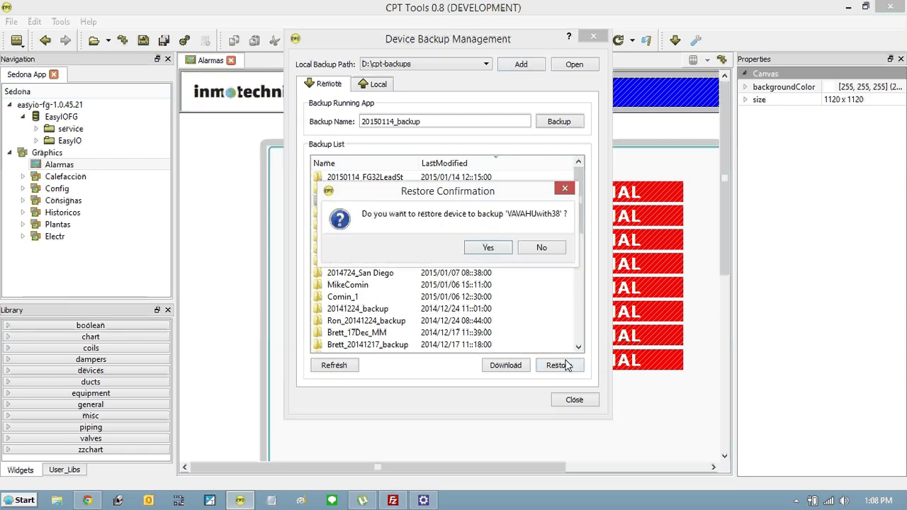
pyautogui.click(496, 248)
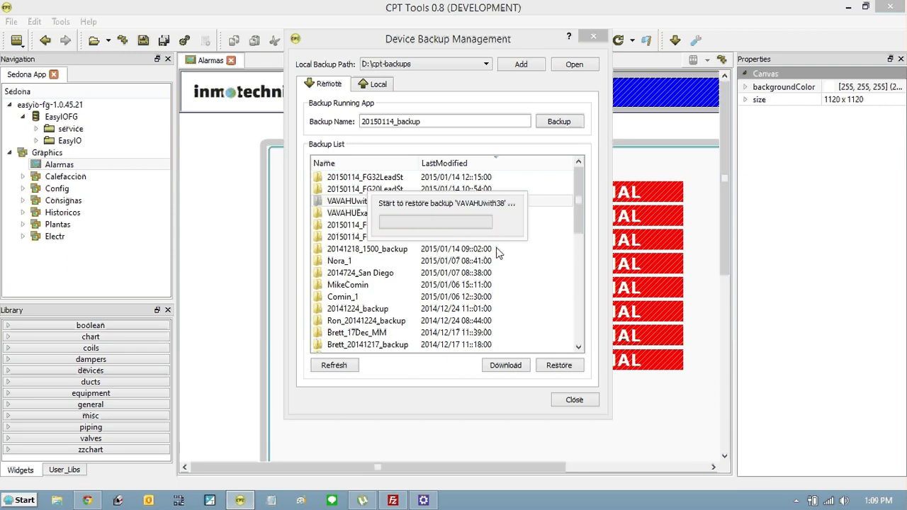
# Open D:\cpt-backups in File Explorer and sort its backup folders by name
pyautogui.click(57, 500)
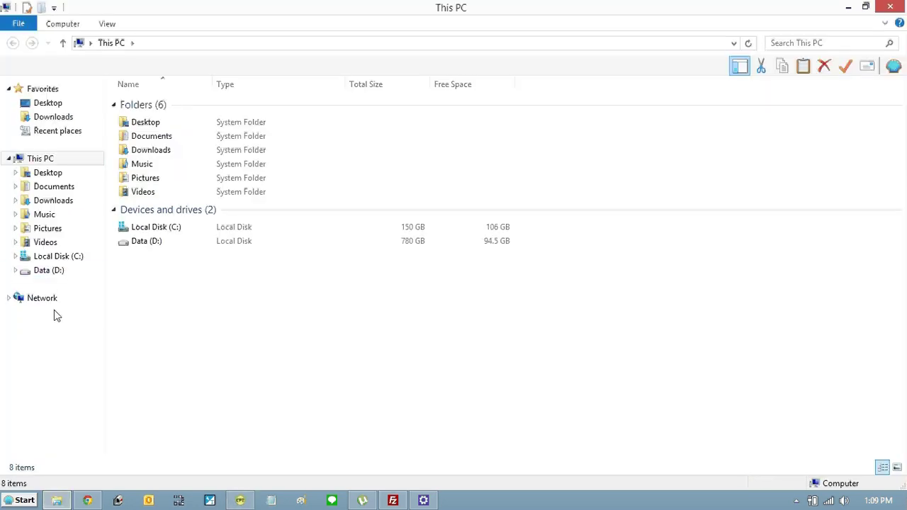
pyautogui.click(53, 271)
pyautogui.click(155, 298)
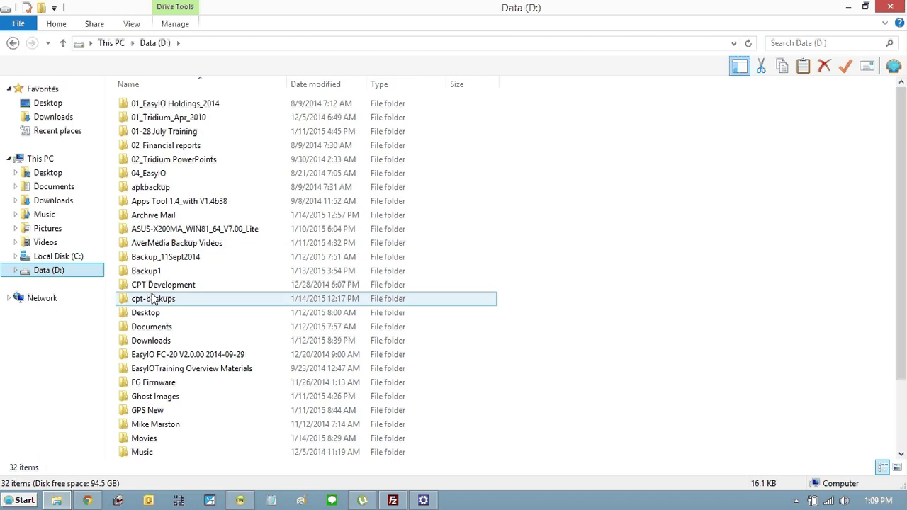
pyautogui.doubleClick(150, 304)
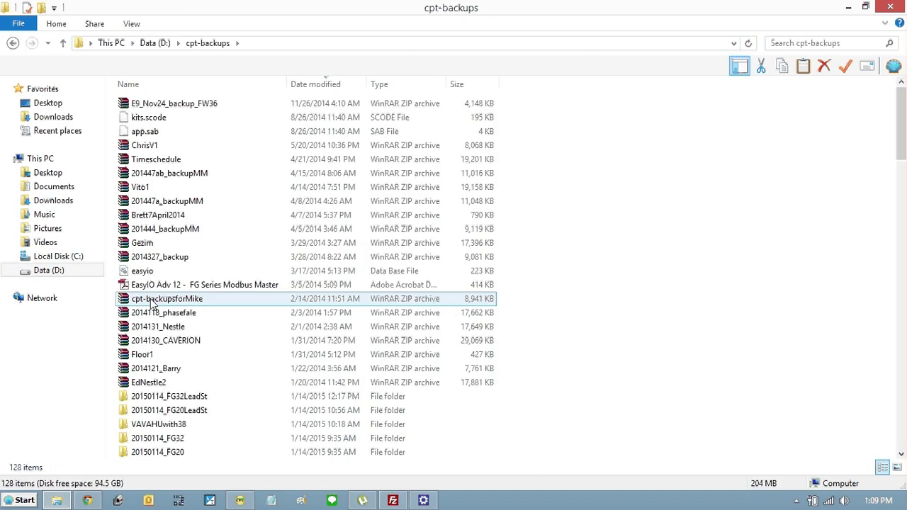
pyautogui.click(162, 86)
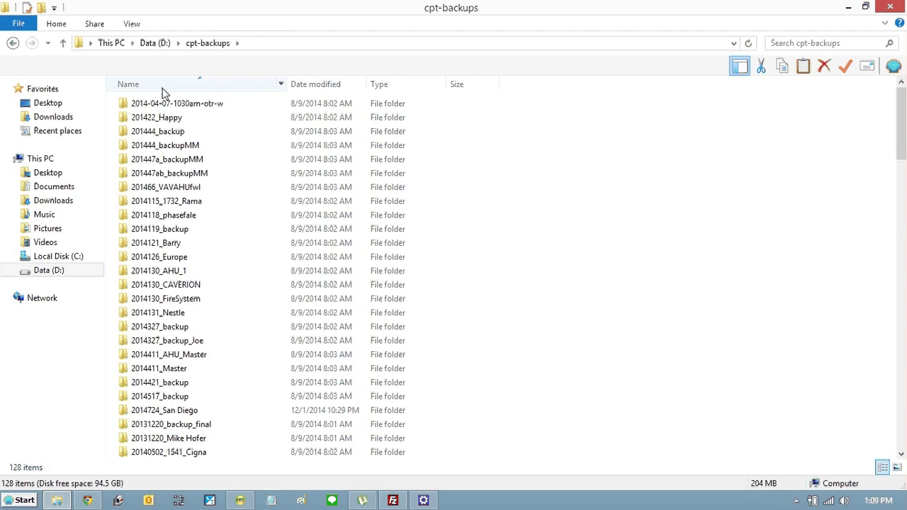
# Return to CPT Tools to watch the VAVAHUwith38 restore progress
pyautogui.click(241, 501)
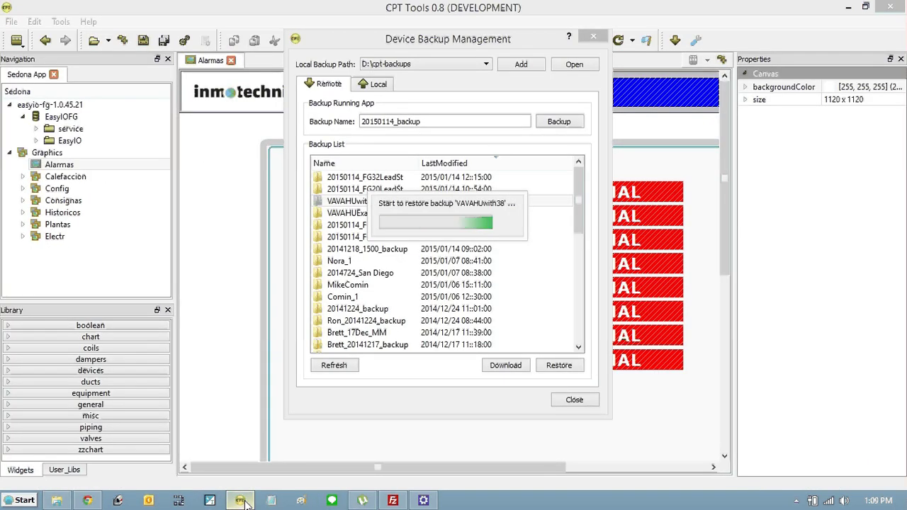